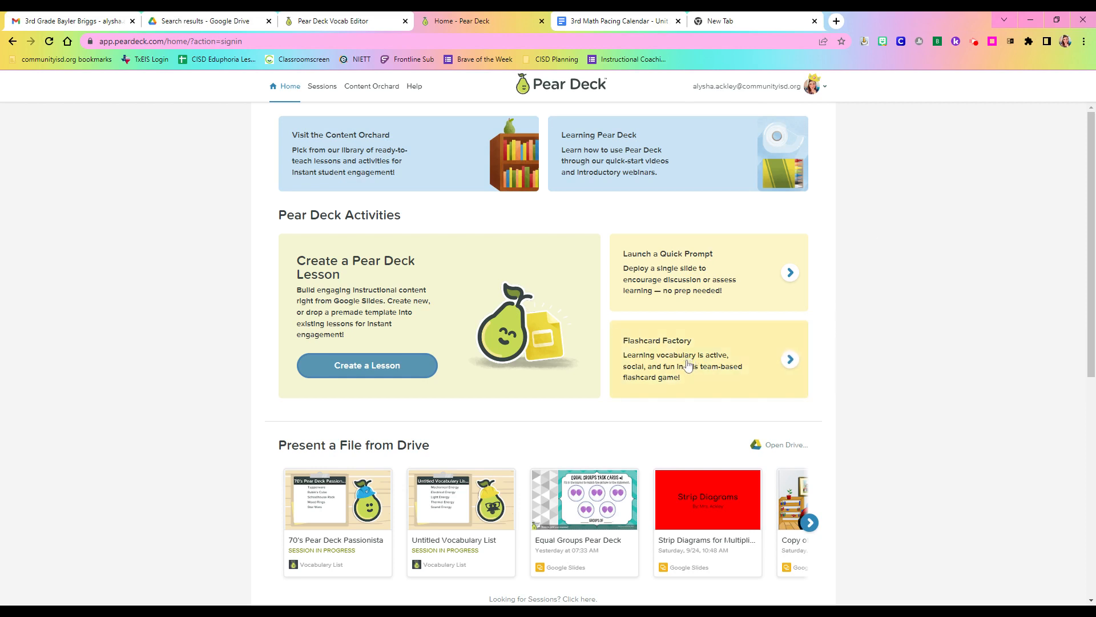
Begin a Flashcard Factory list with Dog as the first term and no chosen definition.
left_click(714, 381)
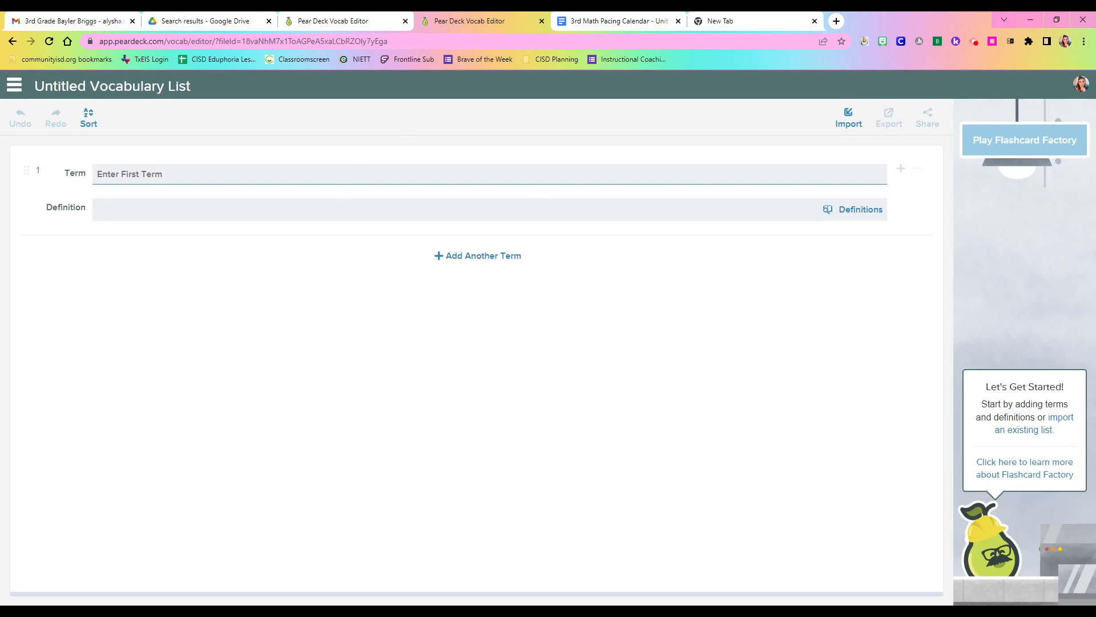
type("Dog")
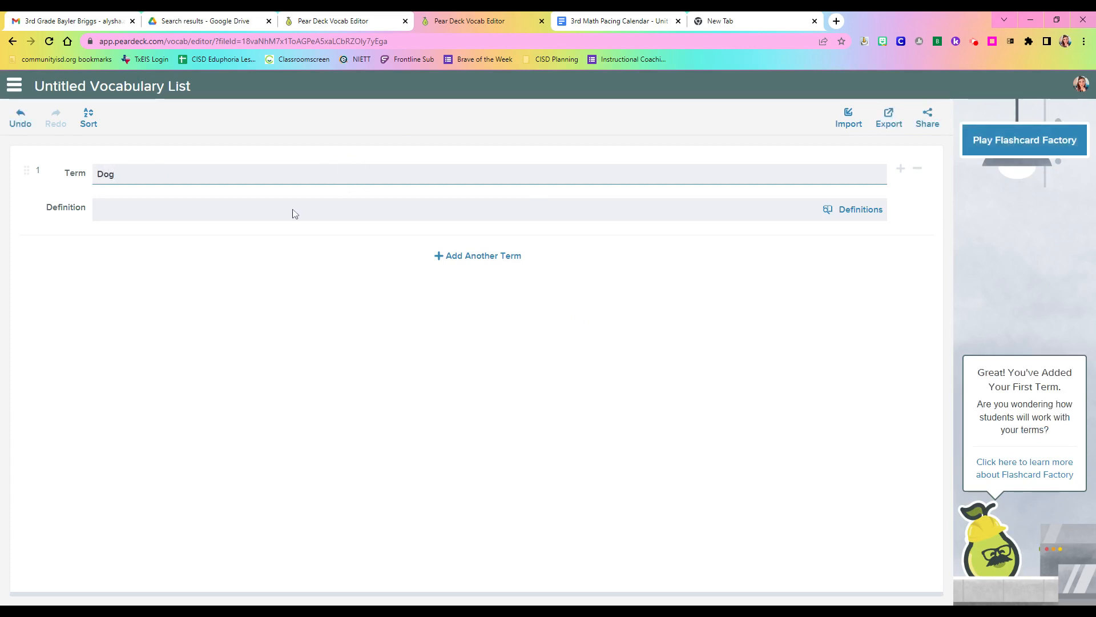
key("Tab")
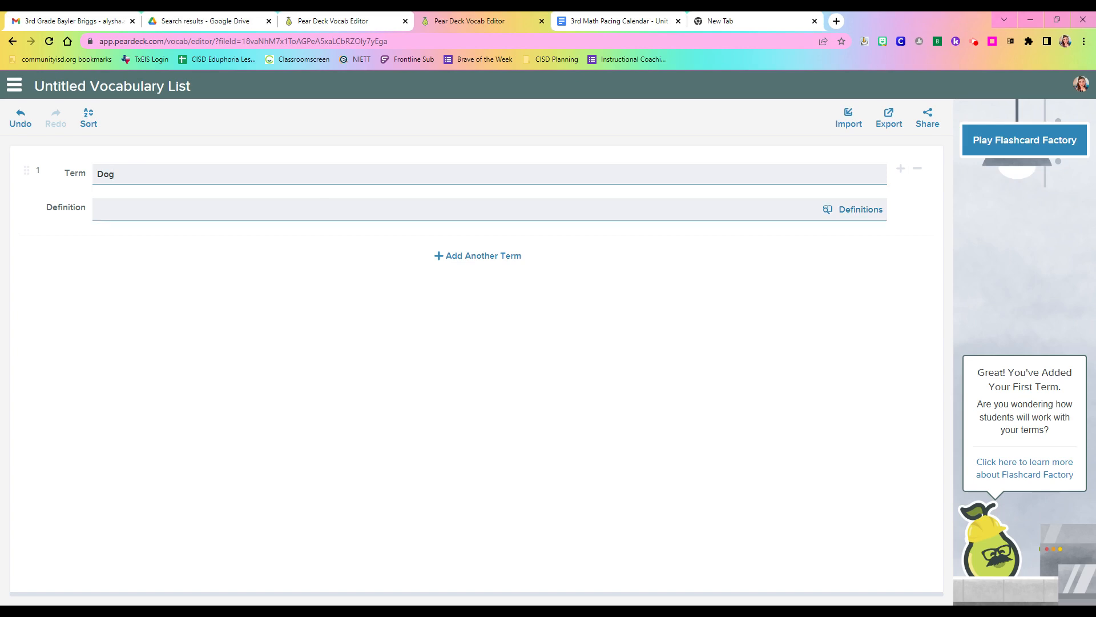
left_click(878, 211)
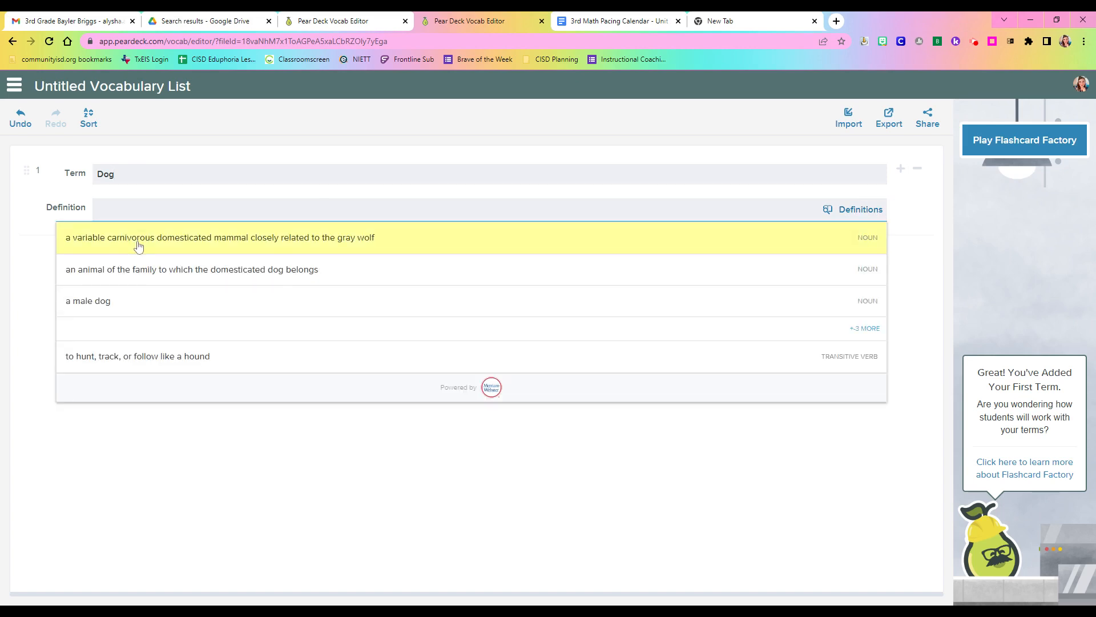
left_click(192, 426)
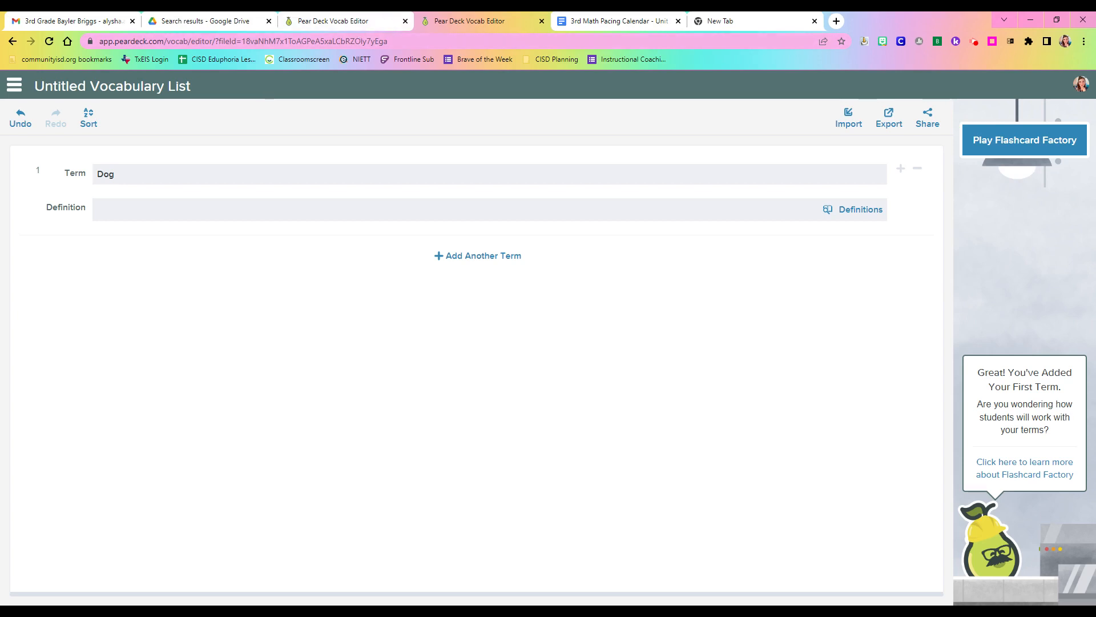
From the Drive search results, load the 70's Pear Deck Passionista file with its five terms.
left_click(219, 22)
left_click(18, 85)
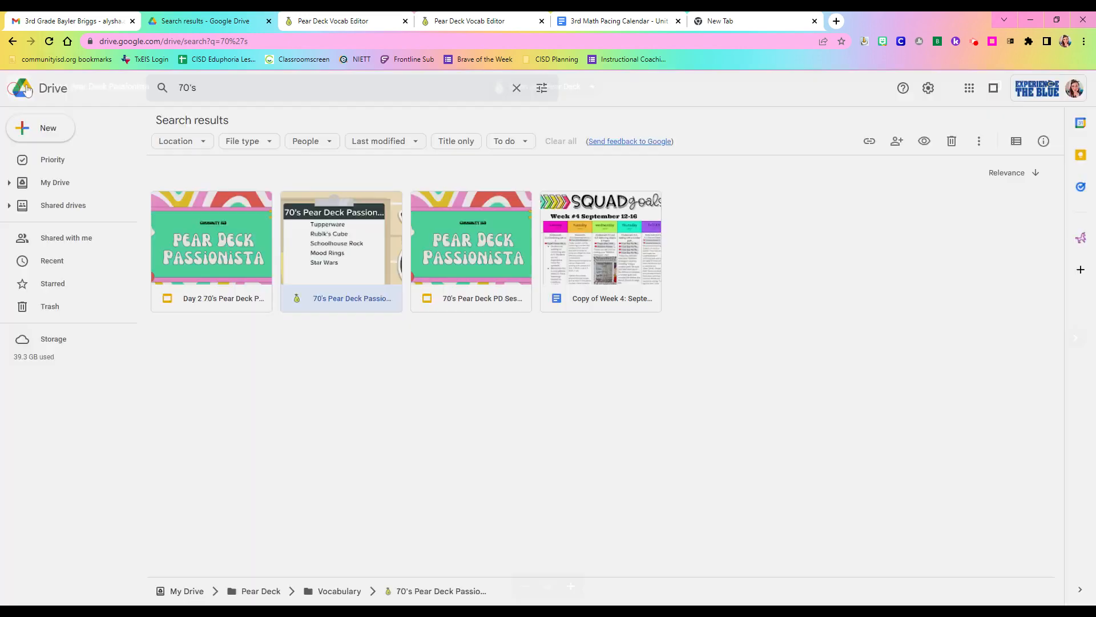
left_click(200, 87)
double_click(332, 229)
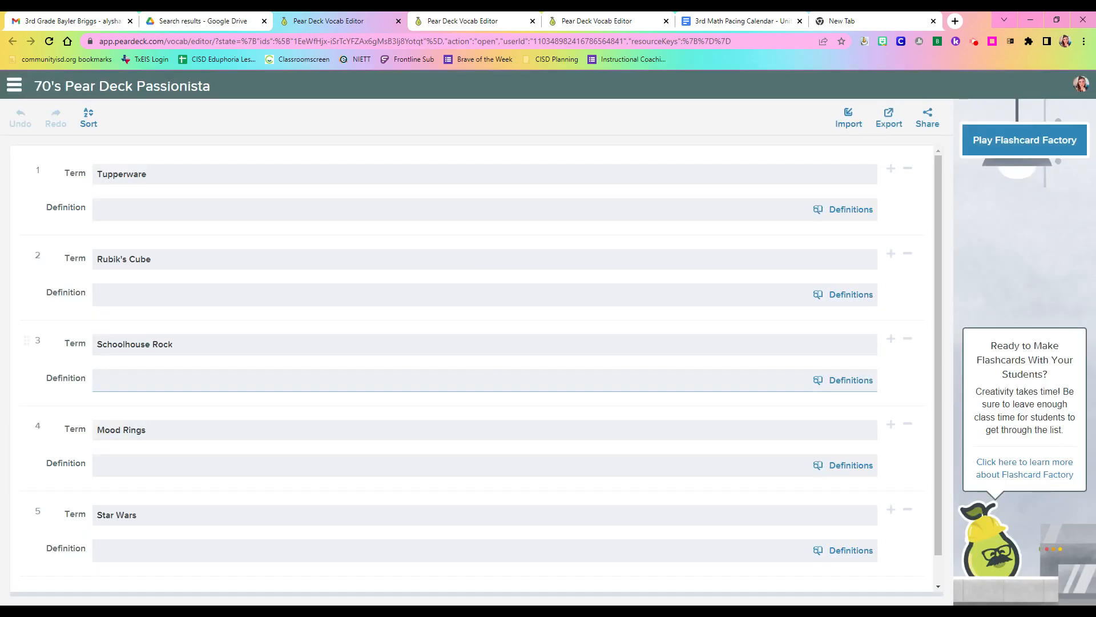
Start the game despite missing definitions and clock in to the Day and Night Shift groups.
left_click(998, 144)
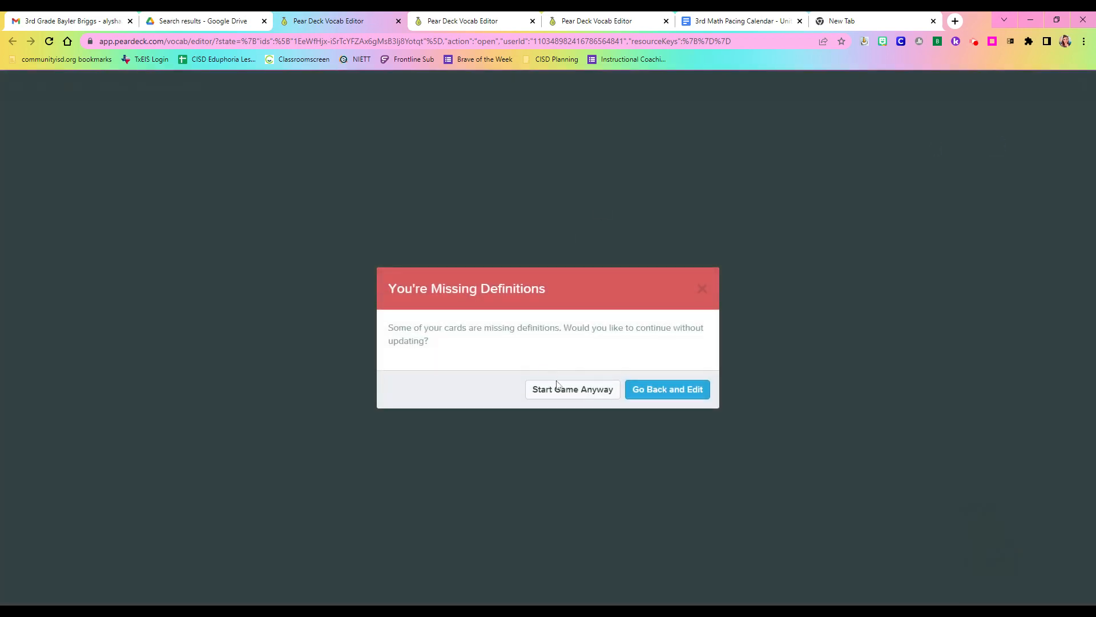
left_click(559, 389)
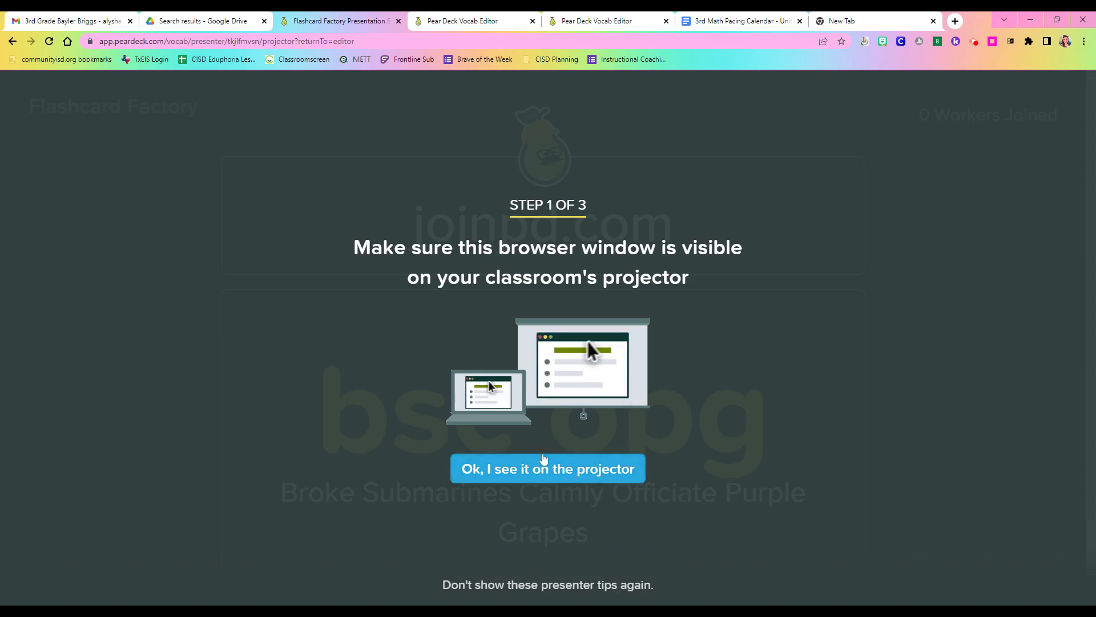
left_click(543, 463)
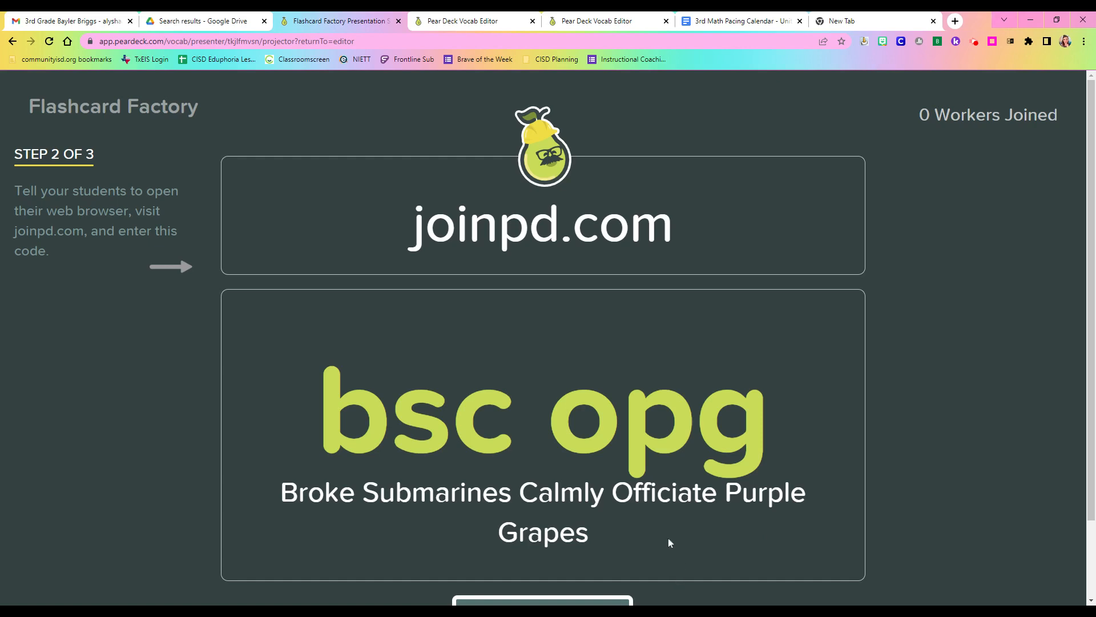
scroll(668, 543, "down", 2)
left_click(532, 565)
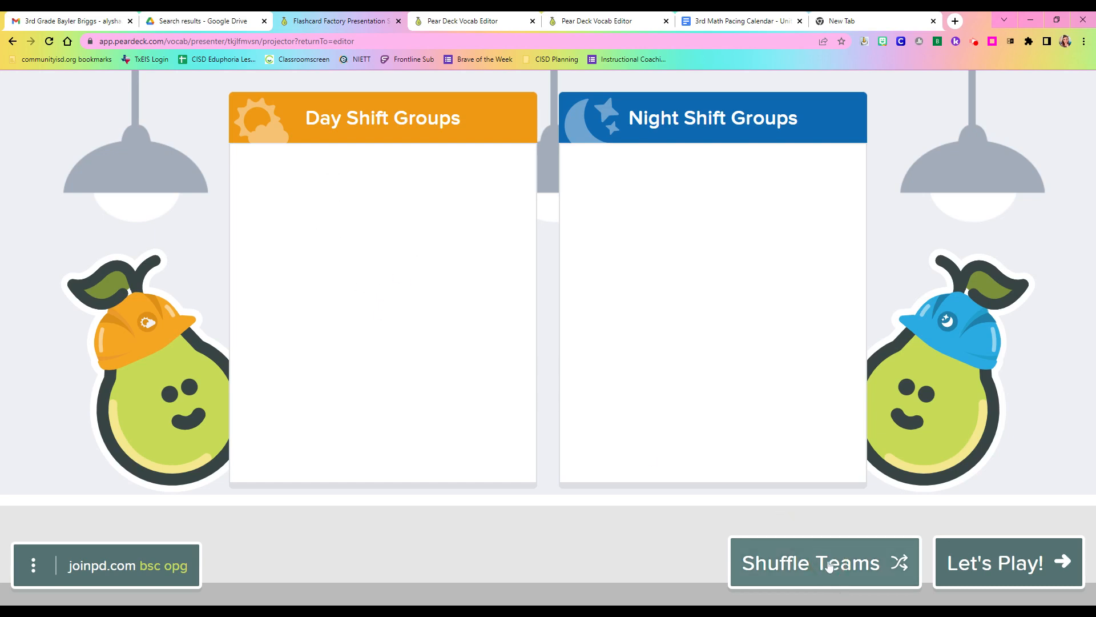
Begin the Flashcard Factory round with Let's Play.
left_click(986, 569)
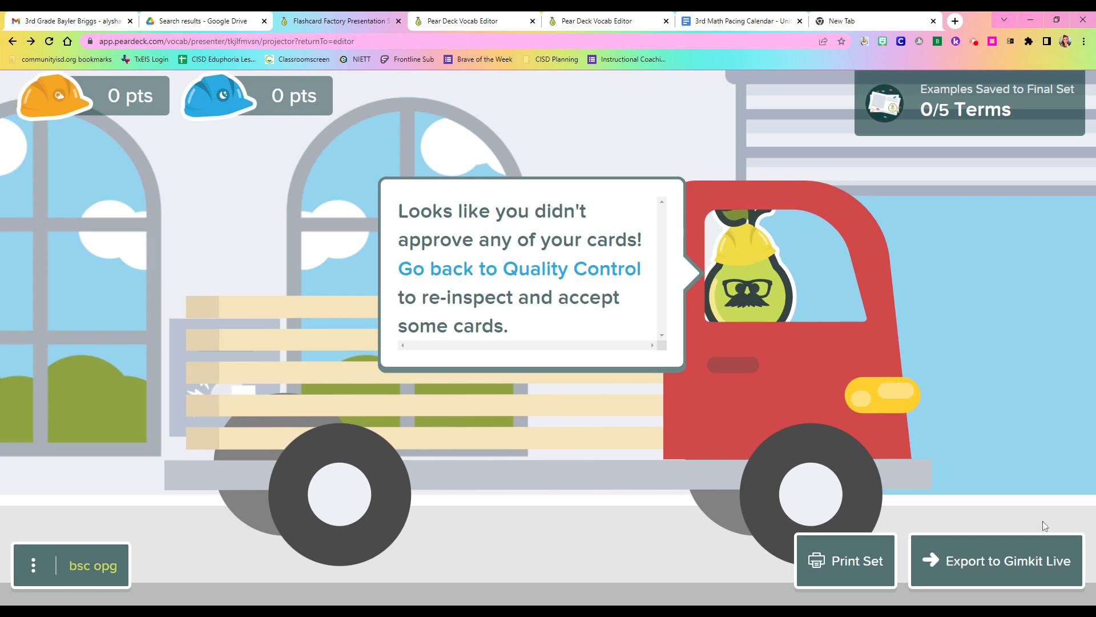
Export the class flashcard set to Gimkit Live under the name Sample.
left_click(1026, 561)
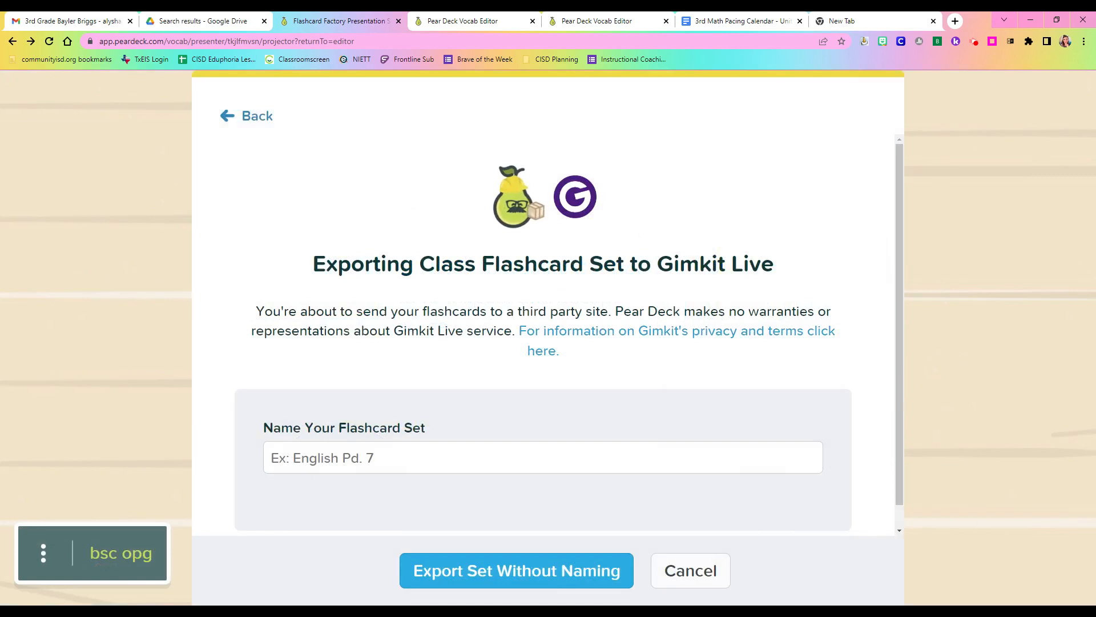
scroll(635, 269, "down", 1)
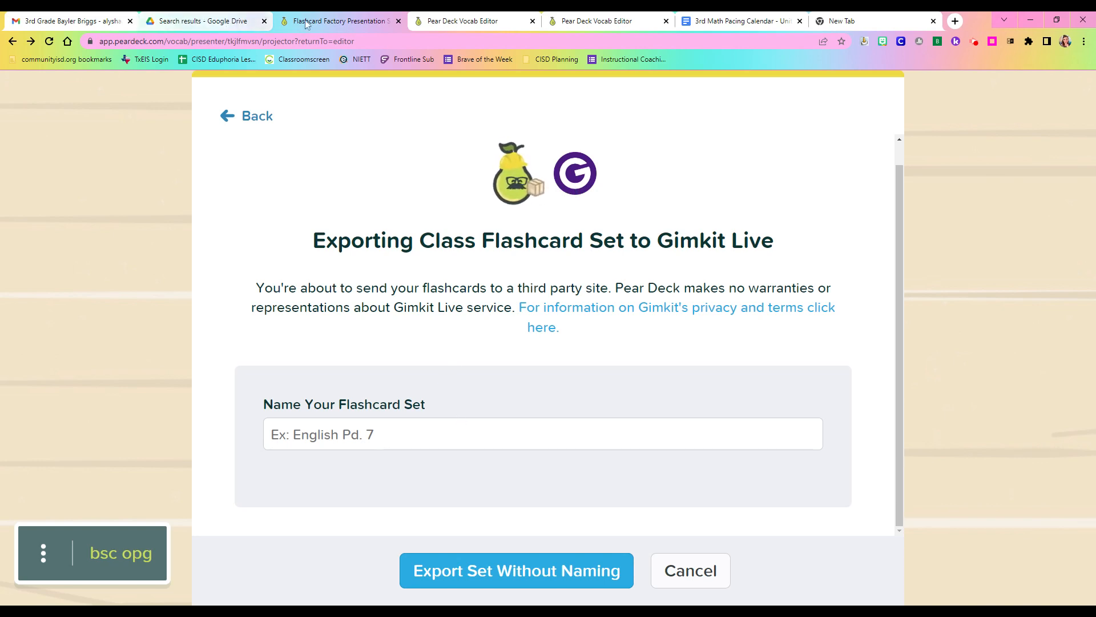
left_click(428, 429)
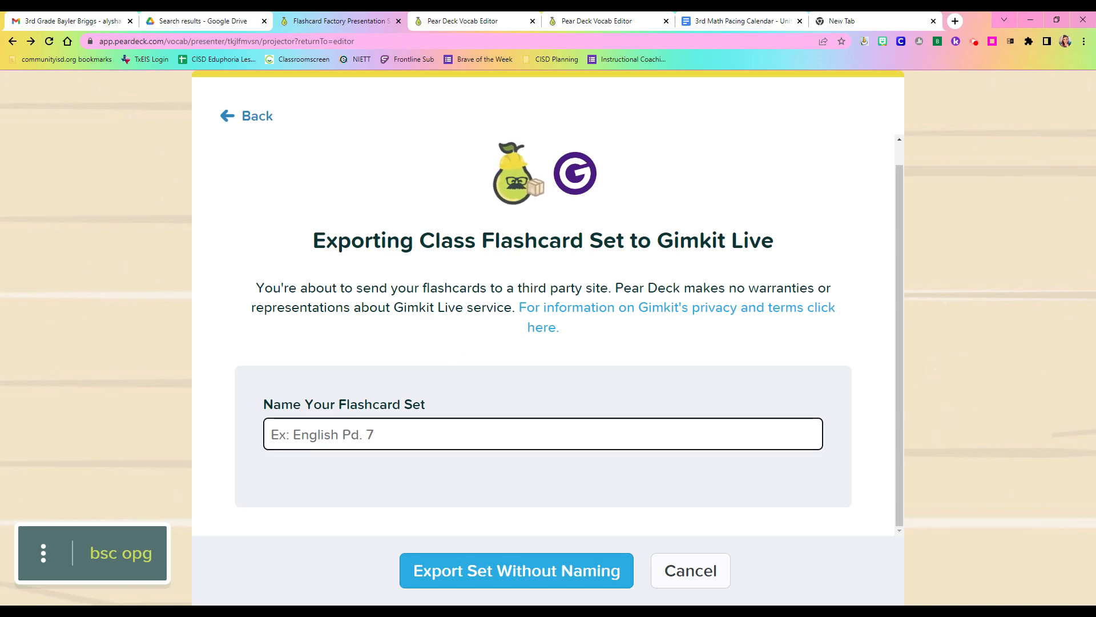
type("Sample")
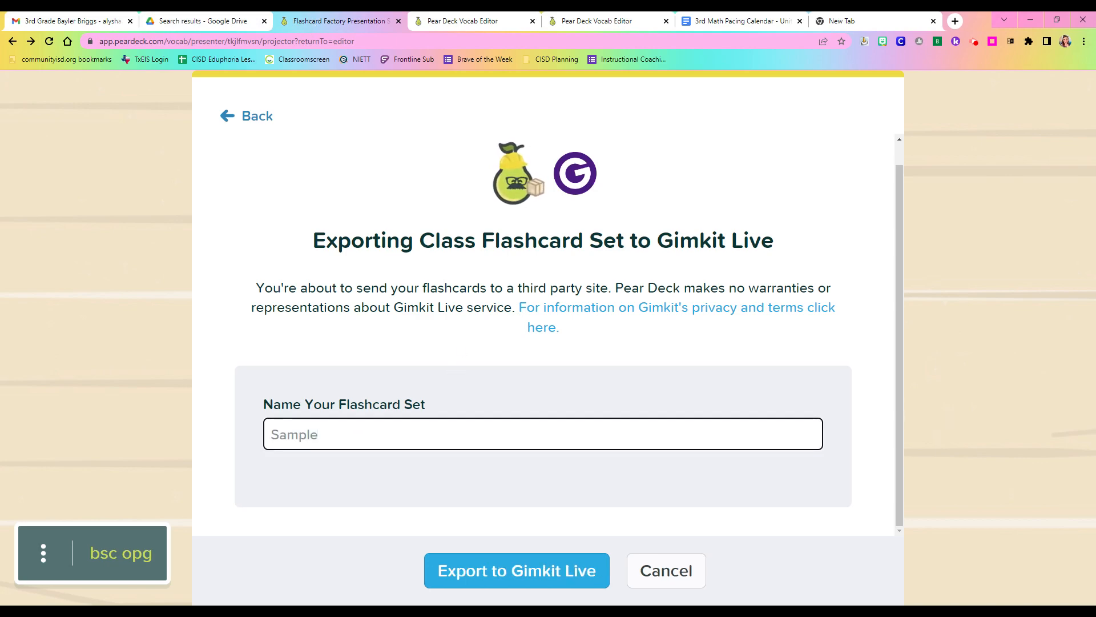
left_click(497, 571)
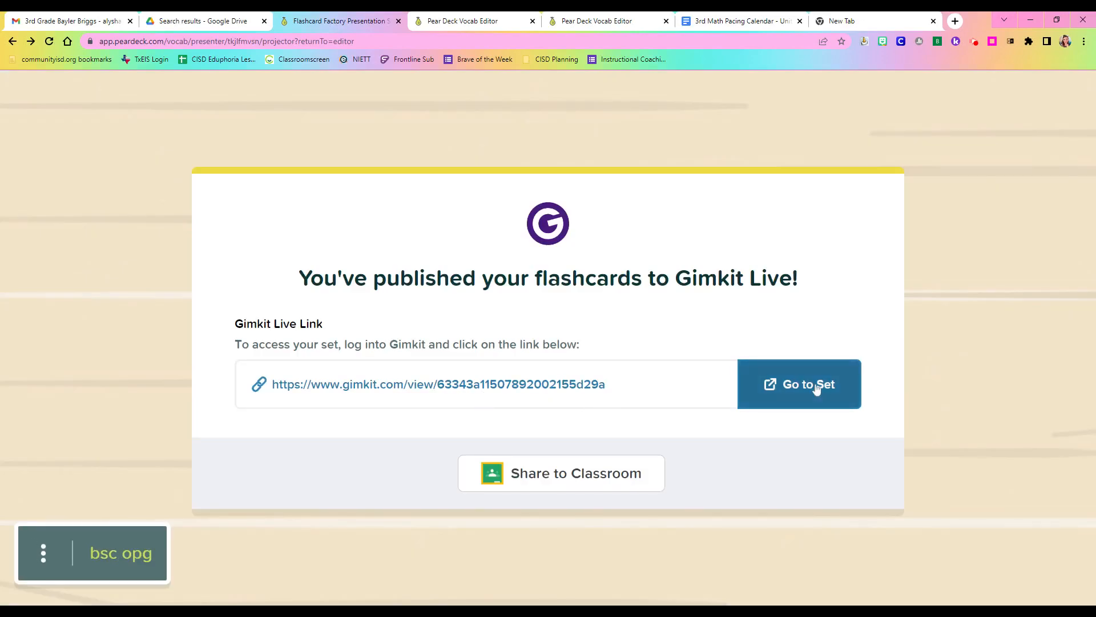
Go to the published Sample set on gimkit.com.
left_click(815, 386)
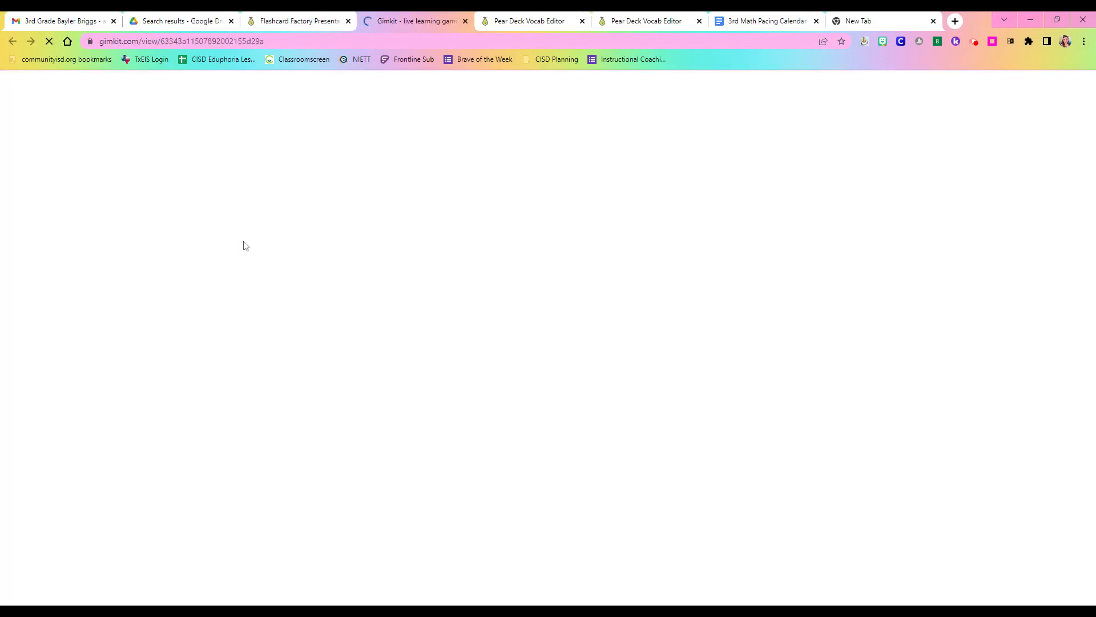